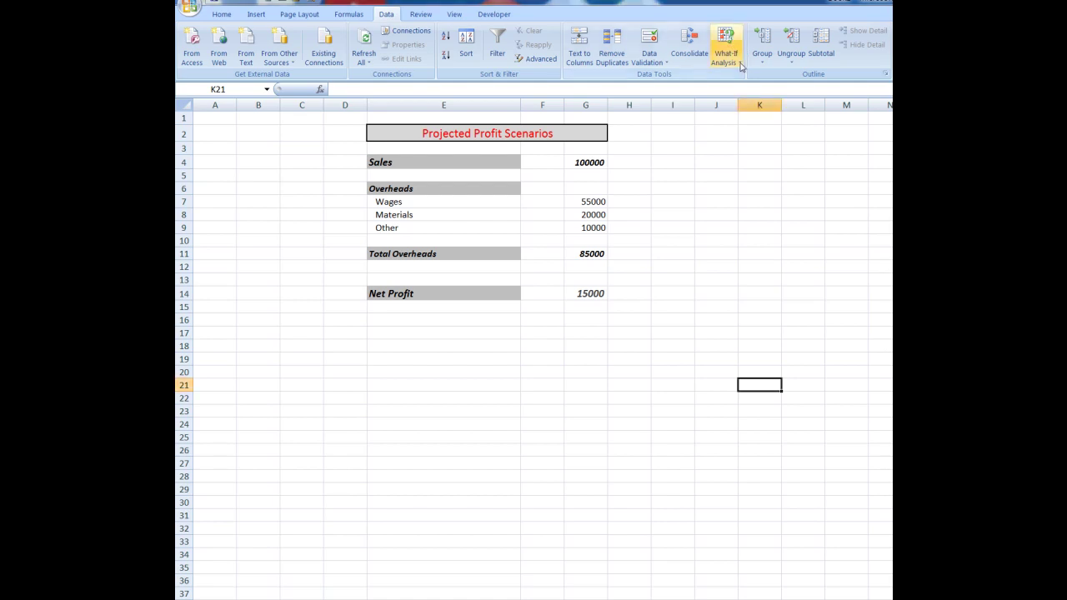
# In Scenario Manager, add a scenario named Normal and select its Changing cells entry.
pyautogui.click(739, 62)
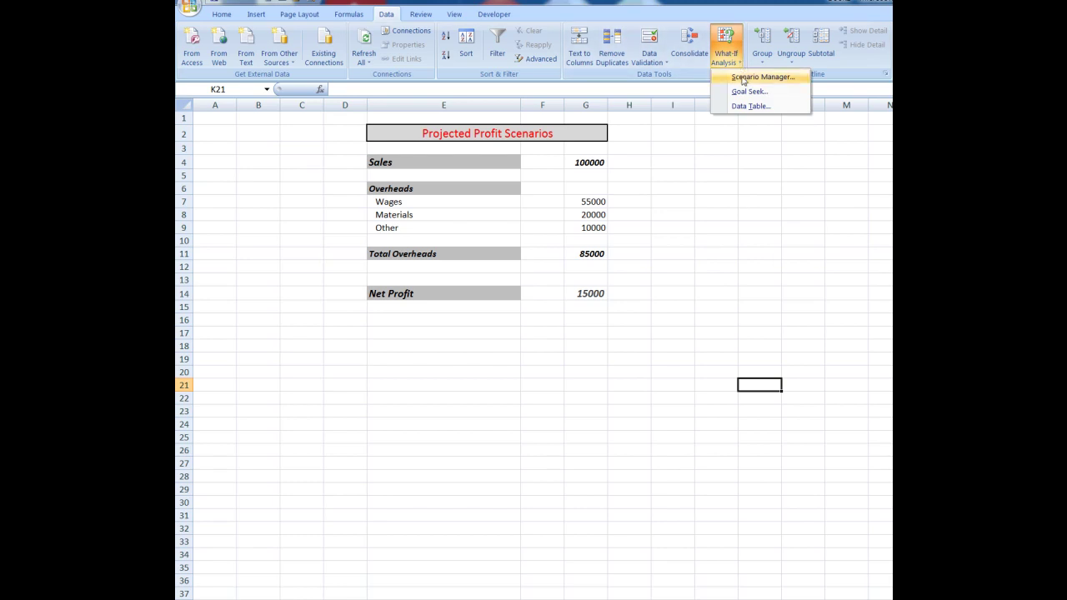
pyautogui.click(743, 78)
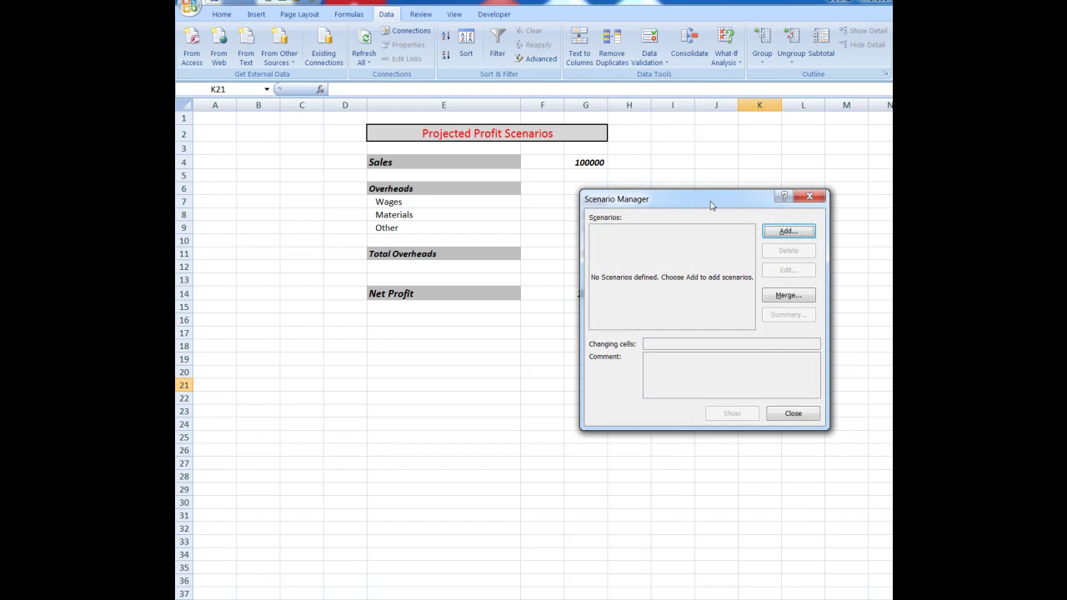
pyautogui.moveTo(711, 205); pyautogui.dragTo(496, 335)
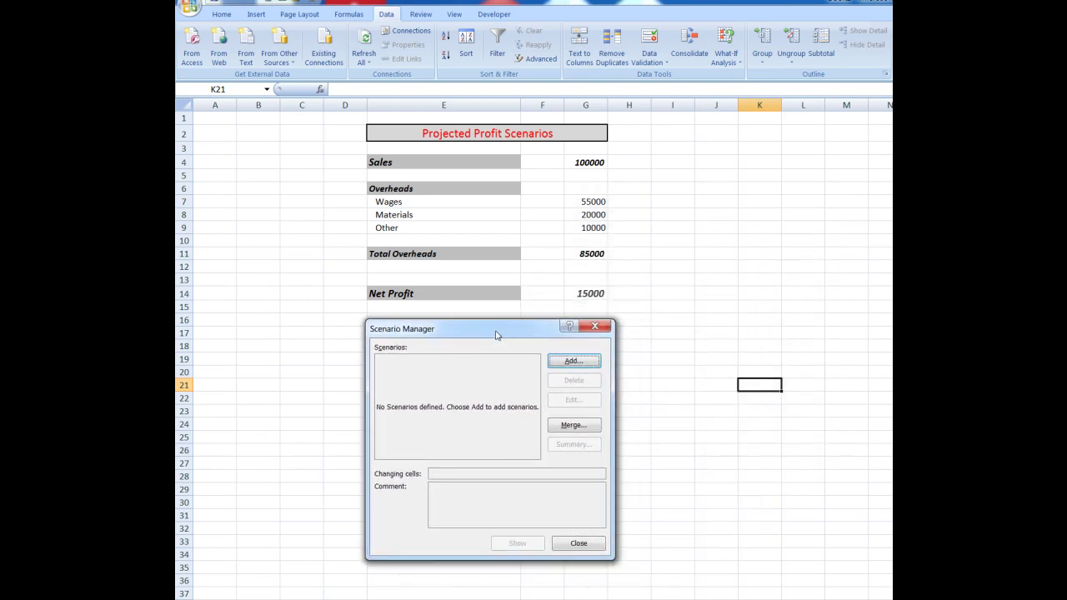
pyautogui.click(574, 364)
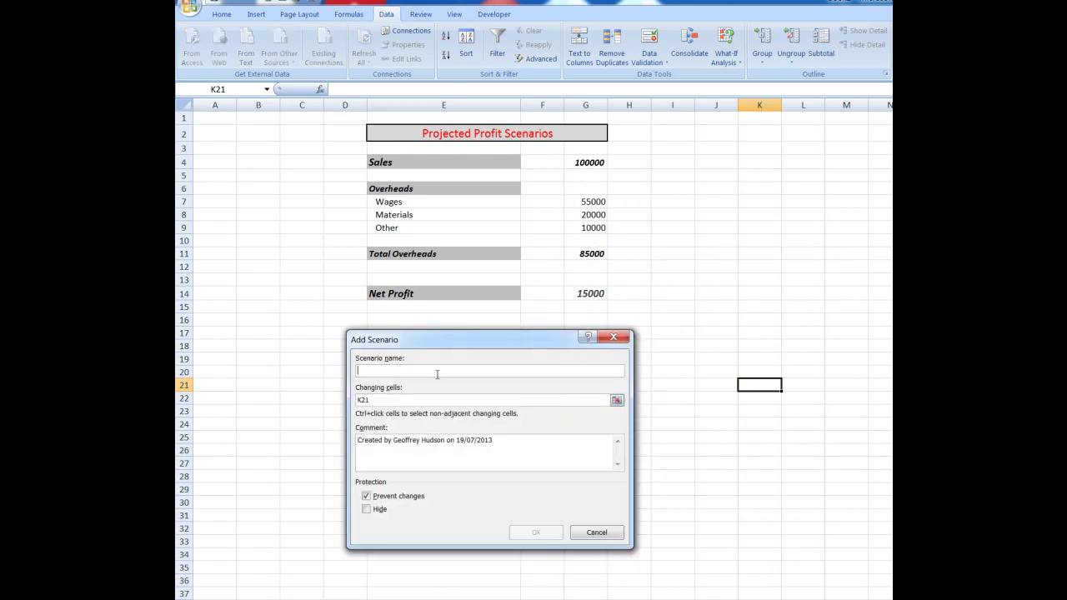
pyautogui.write('No')
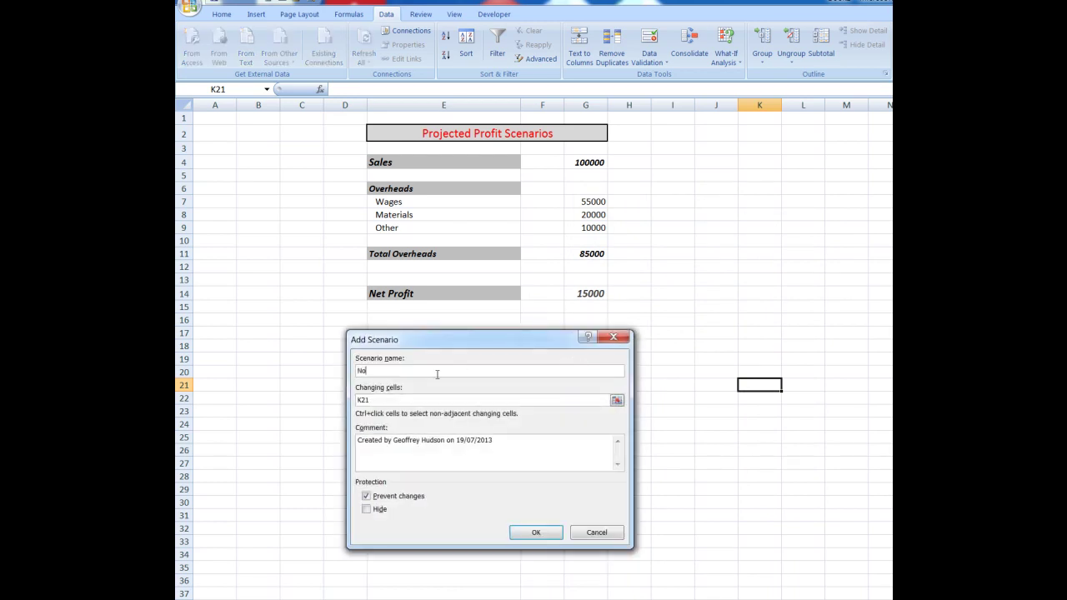
pyautogui.write('rmal')
pyautogui.moveTo(375, 401); pyautogui.dragTo(360, 401)
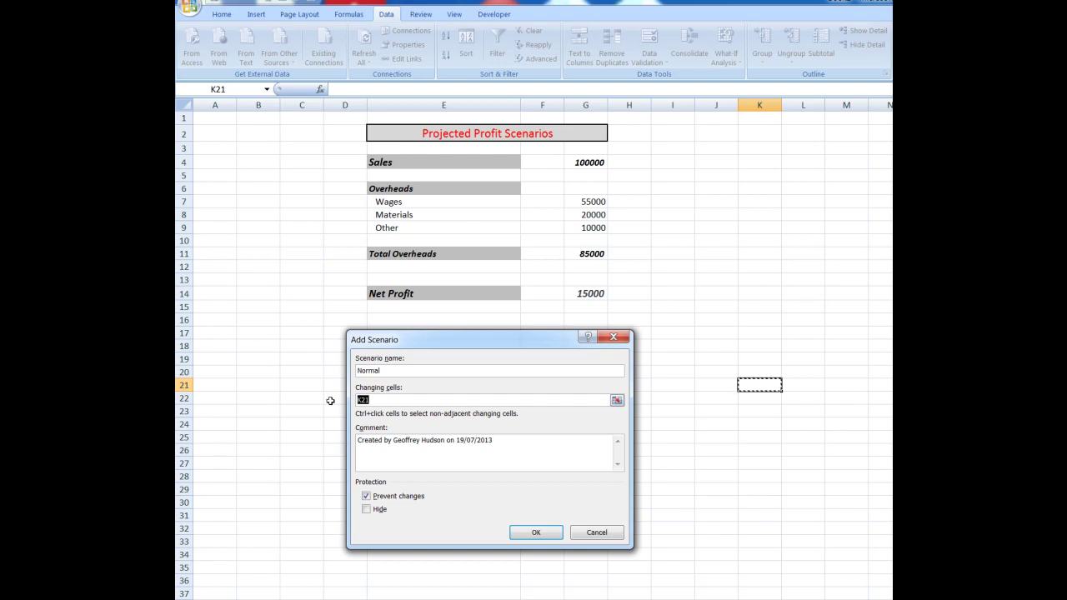
# Set Normal's changing cells to G4, G7, G8 and G9 and confirm.
pyautogui.click(587, 161)
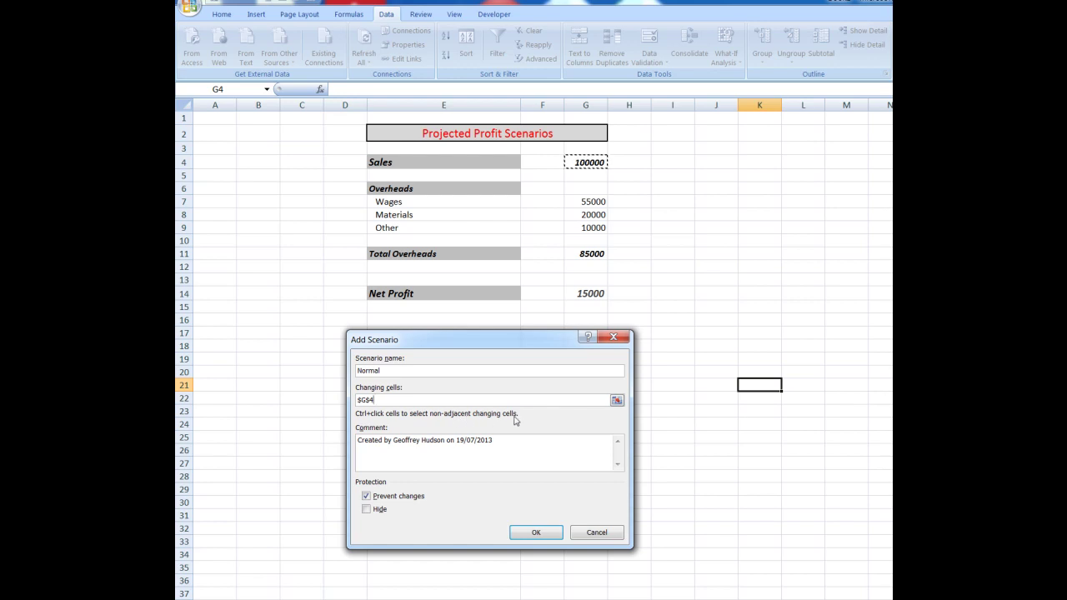
pyautogui.keyDown('ctrl'); pyautogui.click(588, 201); pyautogui.keyUp('ctrl')
pyautogui.keyDown('ctrl'); pyautogui.click(584, 215); pyautogui.keyUp('ctrl')
pyautogui.keyDown('ctrl'); pyautogui.click(583, 227); pyautogui.keyUp('ctrl')
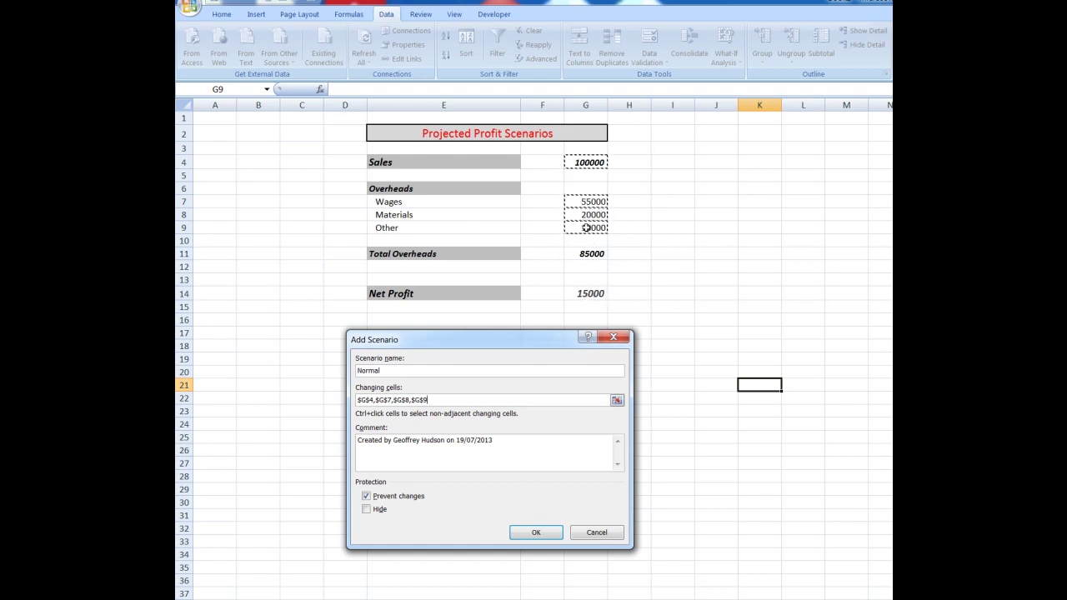
pyautogui.click(537, 534)
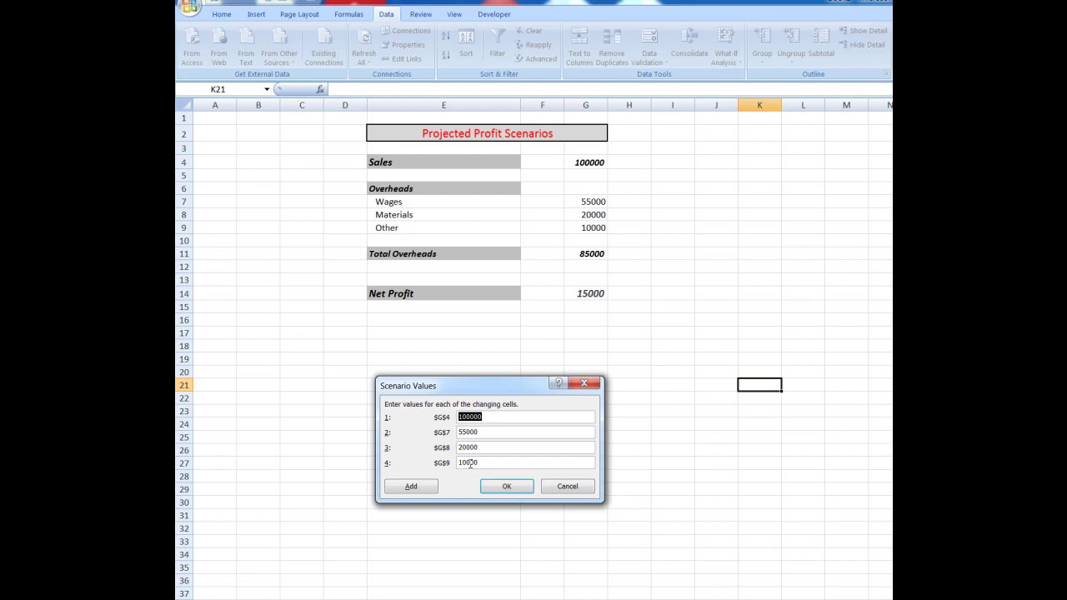
# Save Normal and add a second scenario named Best case.
pyautogui.click(409, 489)
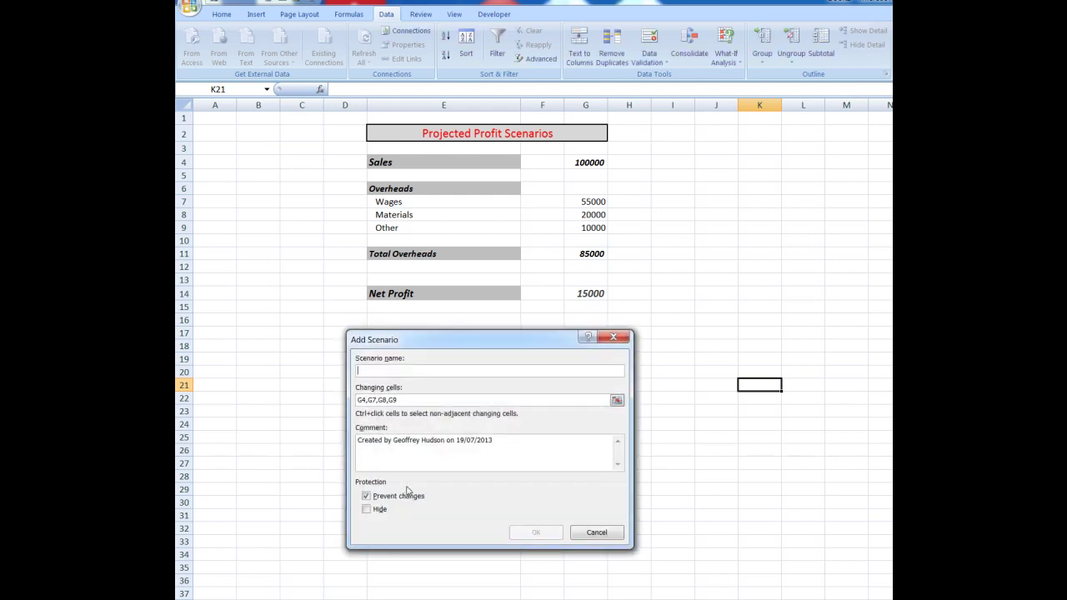
pyautogui.write('Best case')
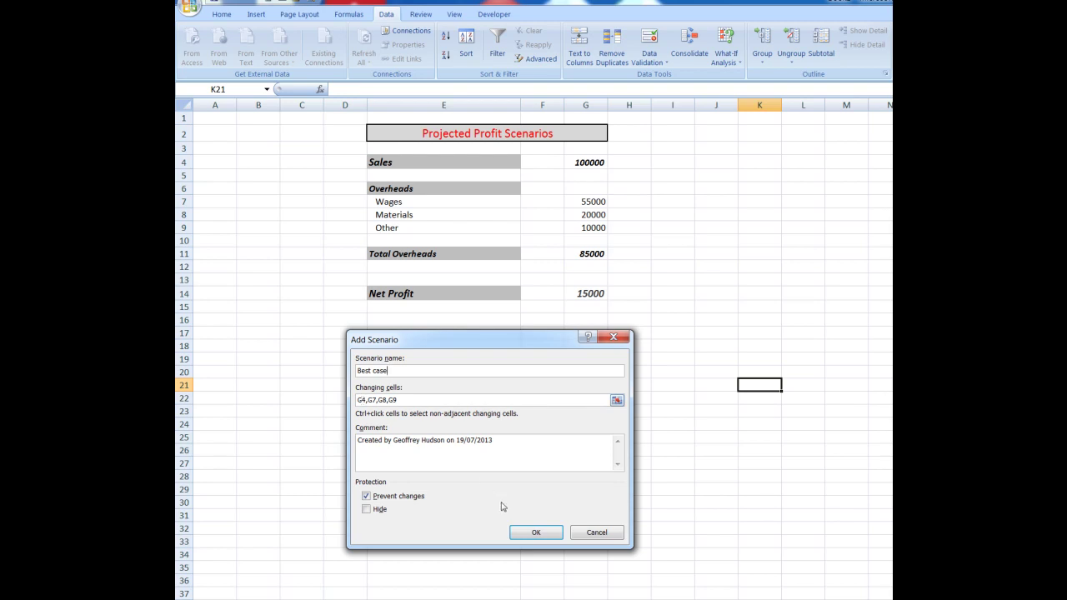
pyautogui.click(536, 534)
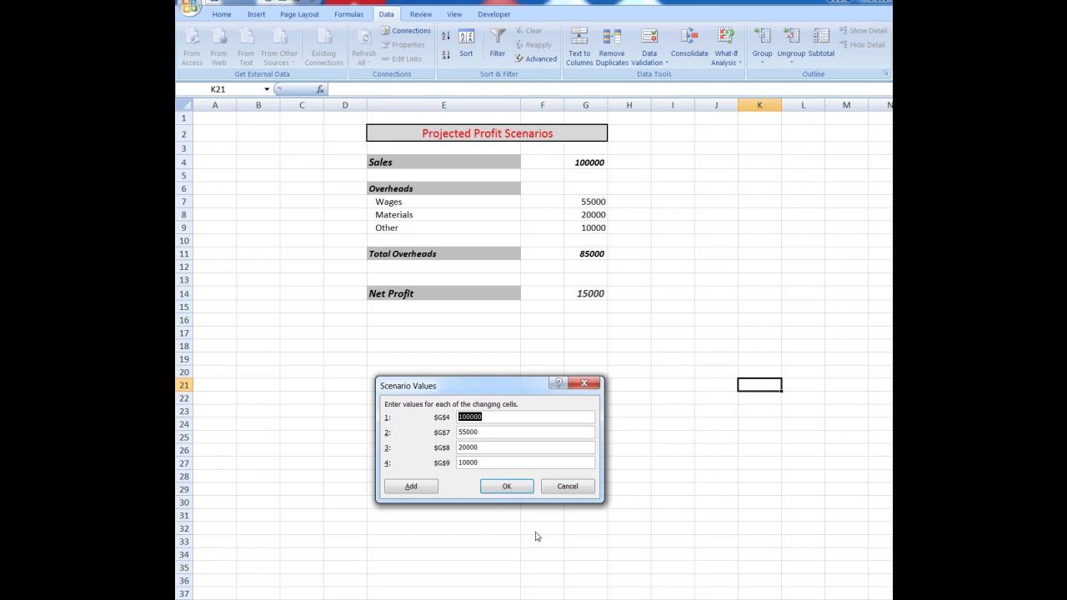
# Enter Best case values: Sales 125000, Wages 62000, Materials 17500, Other 9000.
pyautogui.write('12500')
pyautogui.write('0')
pyautogui.moveTo(484, 432); pyautogui.dragTo(458, 431)
pyautogui.write('62000')
pyautogui.moveTo(479, 448); pyautogui.dragTo(400, 448)
pyautogui.write('17500')
pyautogui.moveTo(480, 463); pyautogui.dragTo(457, 464)
pyautogui.write('9000')
# Save Best case and add a third scenario named Worst case.
pyautogui.click(409, 488)
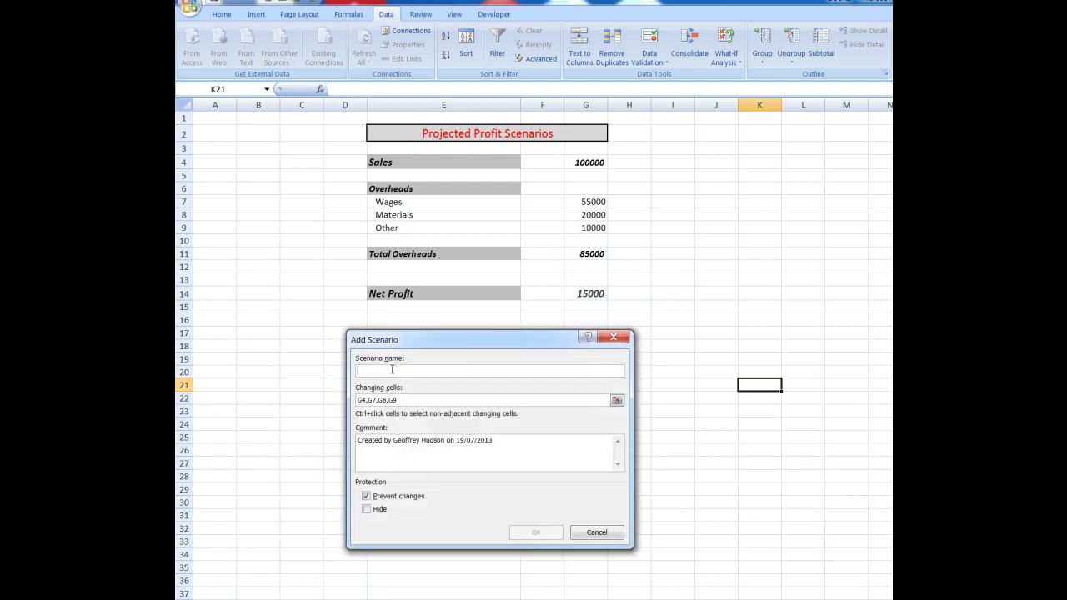
pyautogui.write('Wo')
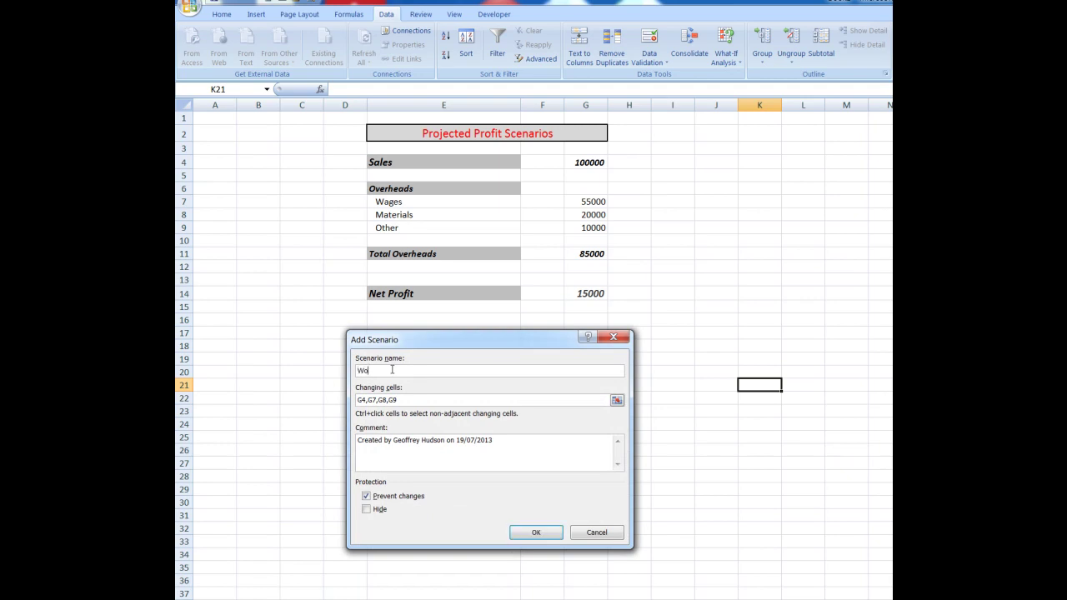
pyautogui.write('rst case')
pyautogui.click(535, 533)
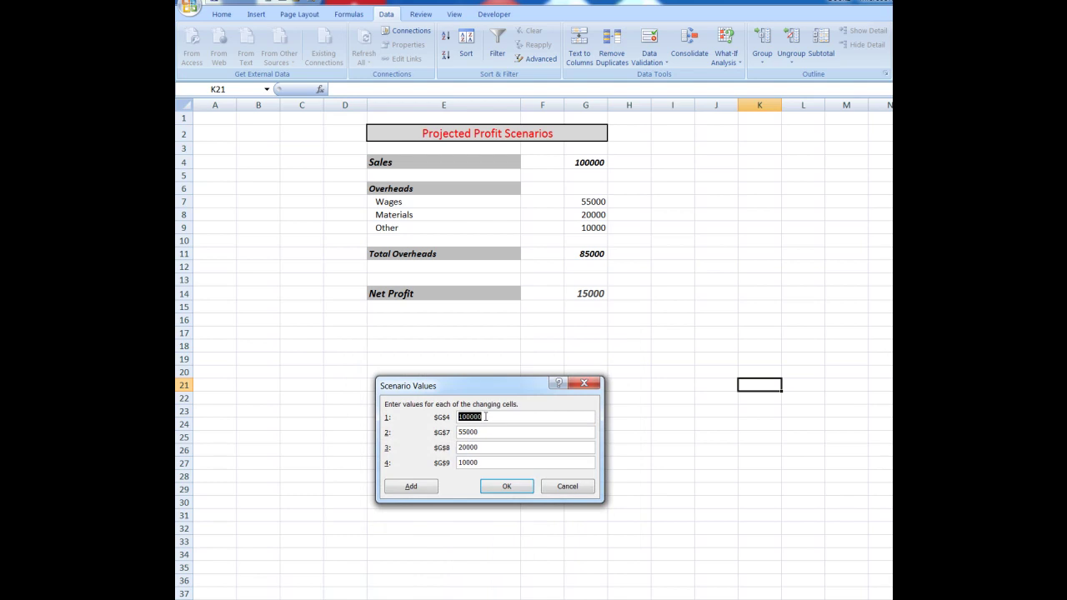
# Give Worst case Sales 85000, Wages 58000 and Other 12000, and save it.
pyautogui.write('85000')
pyautogui.moveTo(481, 430); pyautogui.dragTo(447, 437)
pyautogui.write('58000')
pyautogui.moveTo(480, 463); pyautogui.dragTo(452, 464)
pyautogui.write('12000')
pyautogui.click(510, 490)
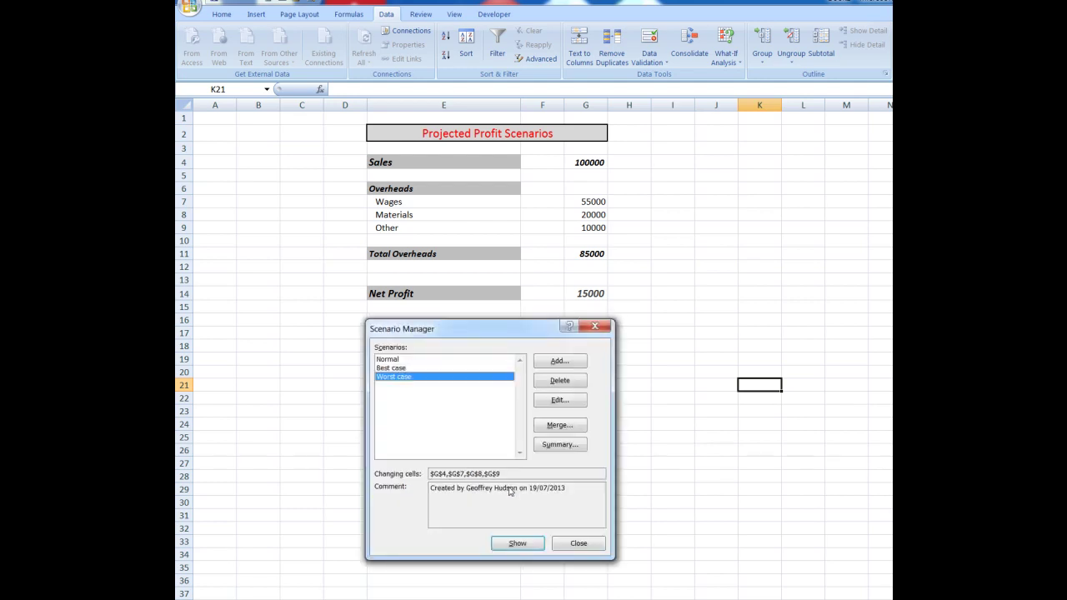
# Show Normal, Best case, then Worst case on the sheet, ending at -5000 net profit.
pyautogui.click(396, 362)
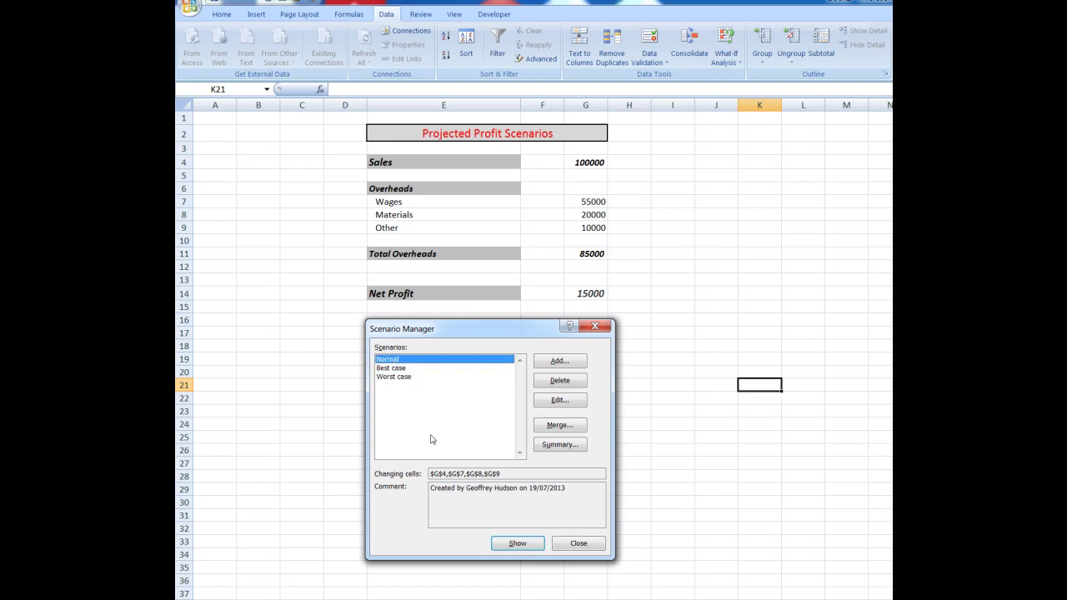
pyautogui.click(519, 545)
pyautogui.click(392, 368)
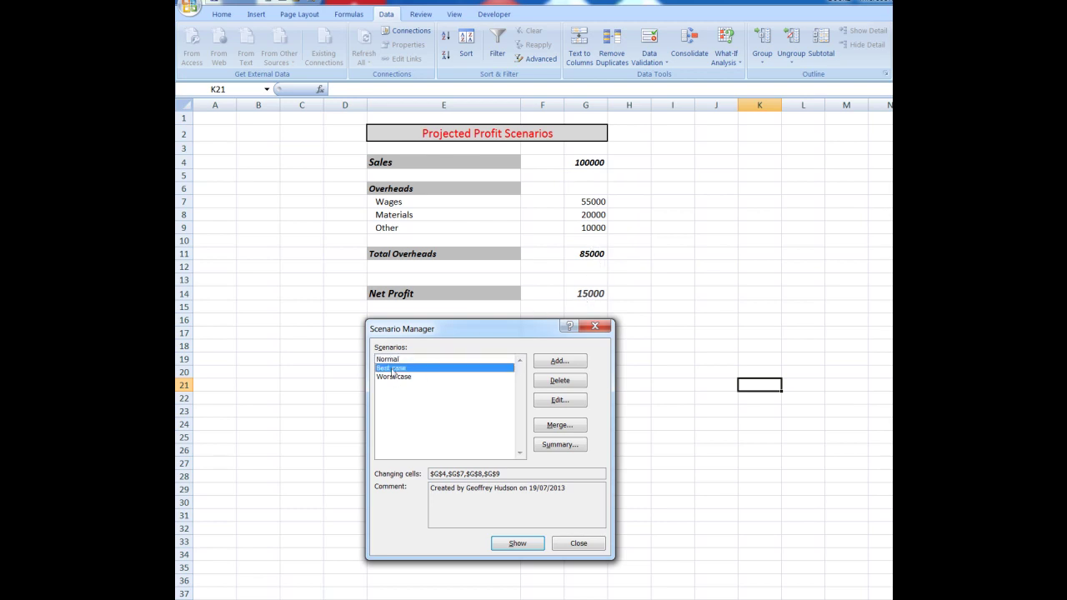
pyautogui.click(517, 544)
pyautogui.click(398, 380)
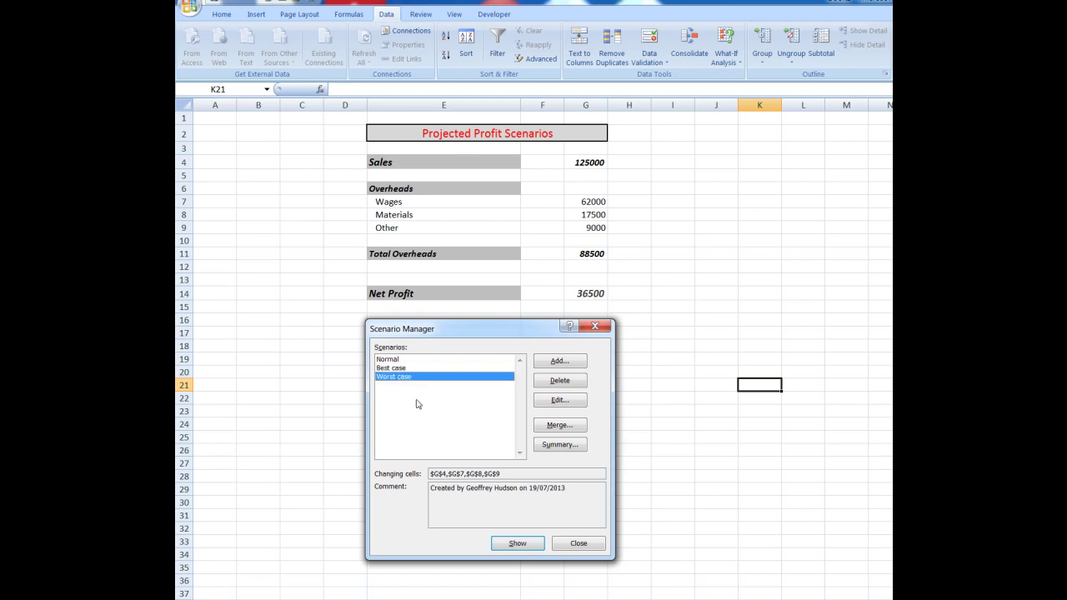
pyautogui.click(517, 544)
# Generate a Scenario Summary report with E17 as result cell, then return to the profit sheet.
pyautogui.click(559, 446)
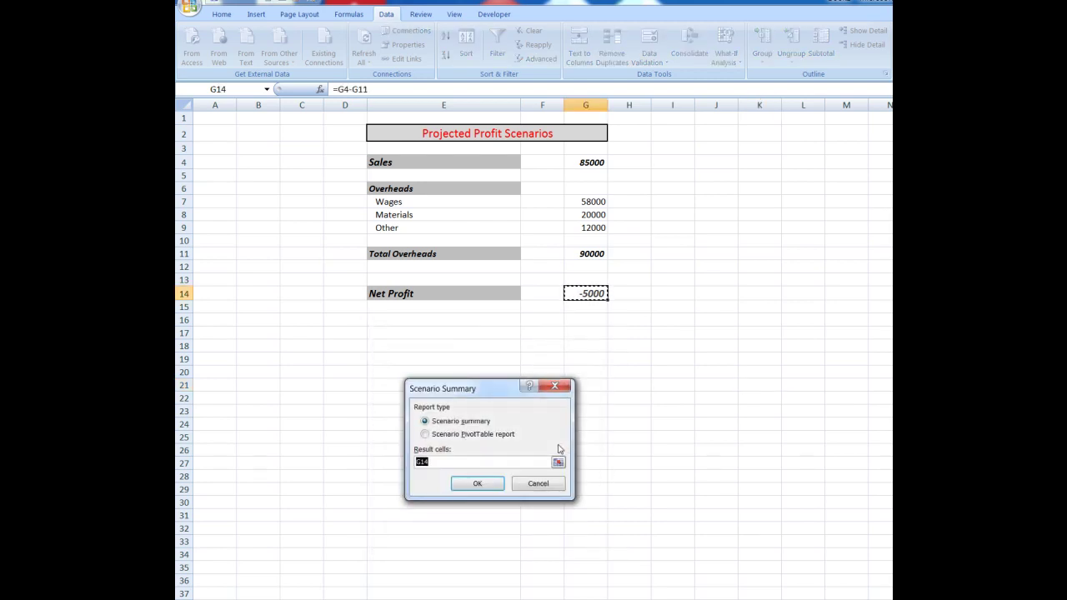
pyautogui.click(406, 331)
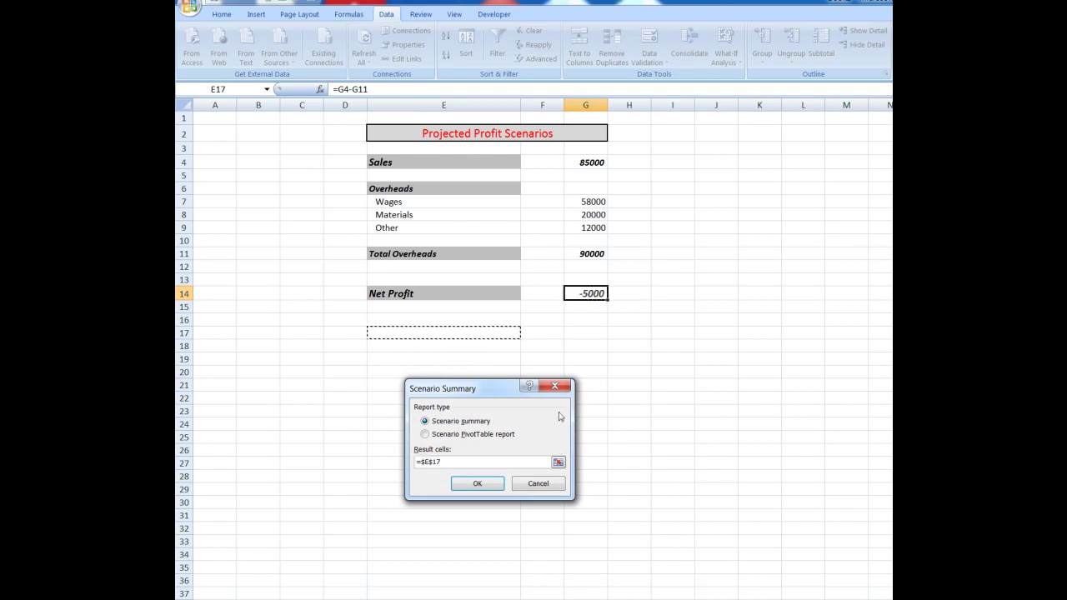
pyautogui.click(476, 484)
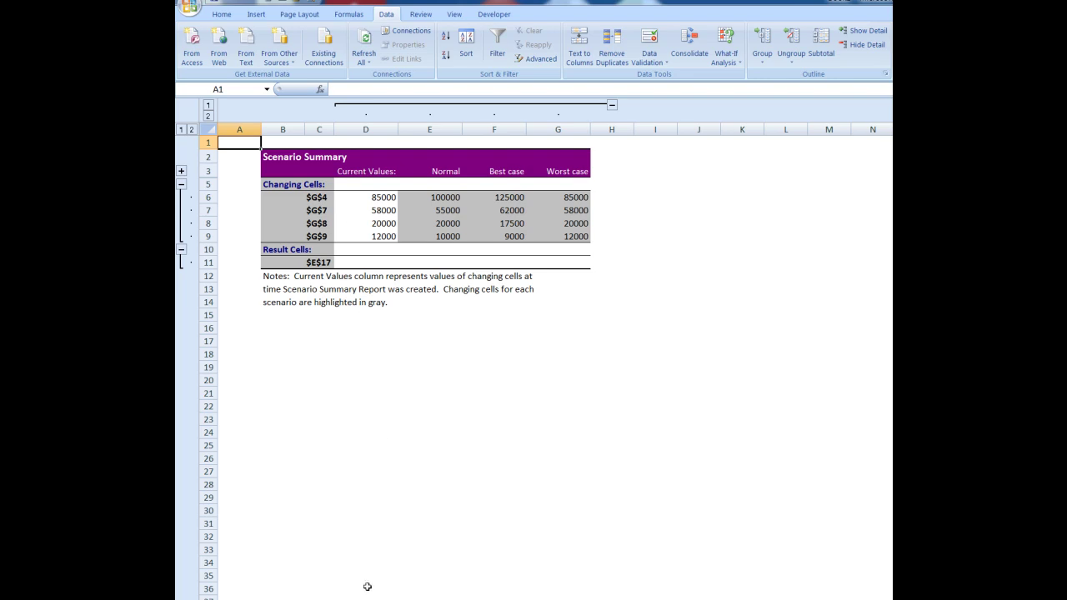
pyautogui.hotkey('ctrl', 'pagedown')
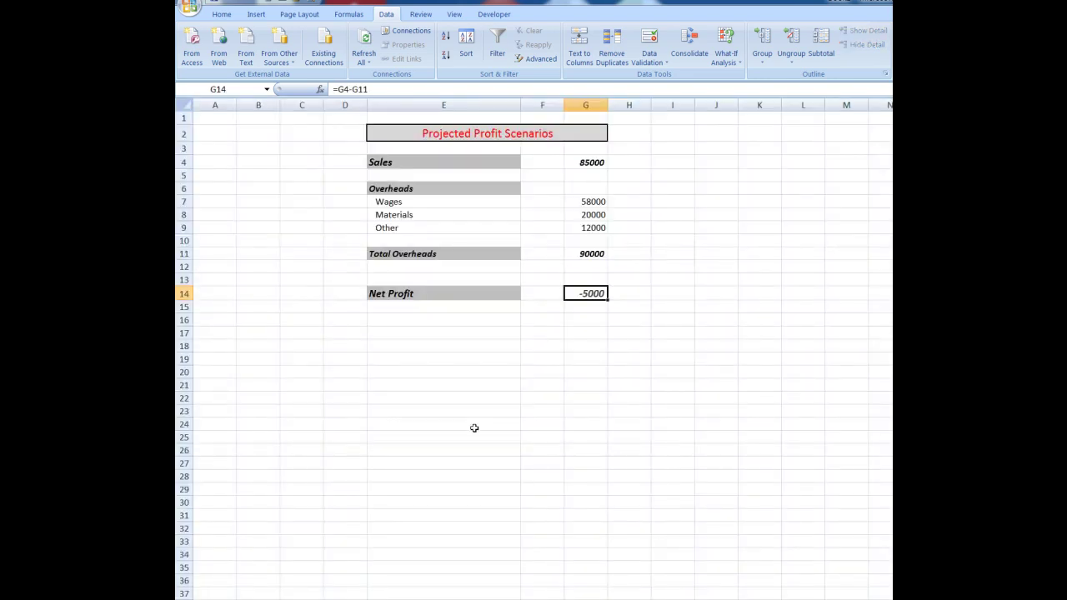
# Reopen Scenario Manager from What-If Analysis on the Data ribbon.
pyautogui.click(738, 65)
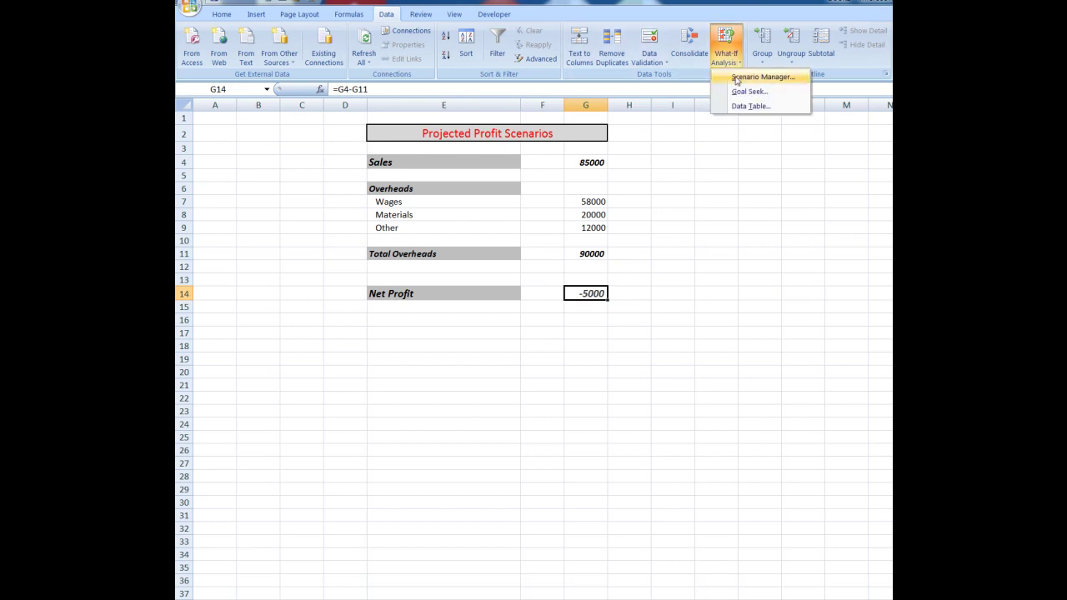
pyautogui.click(737, 77)
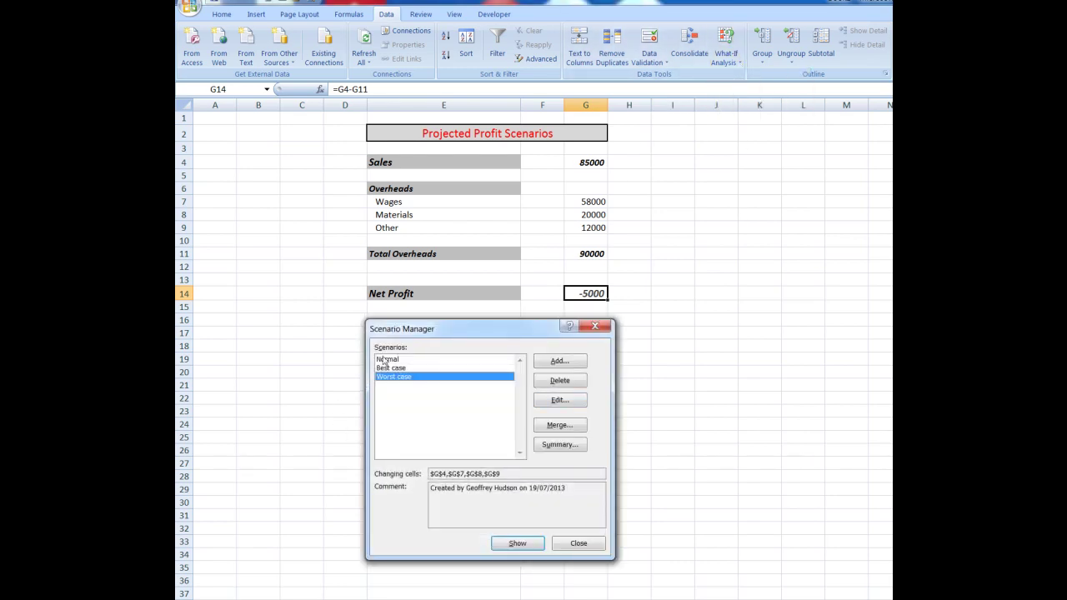